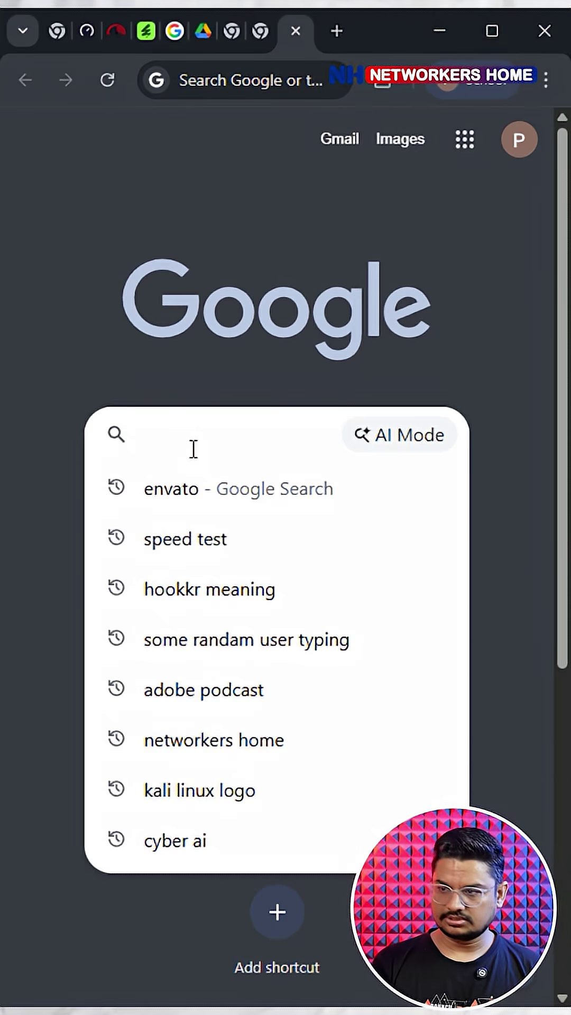
{"action": "type", "text": "test"}
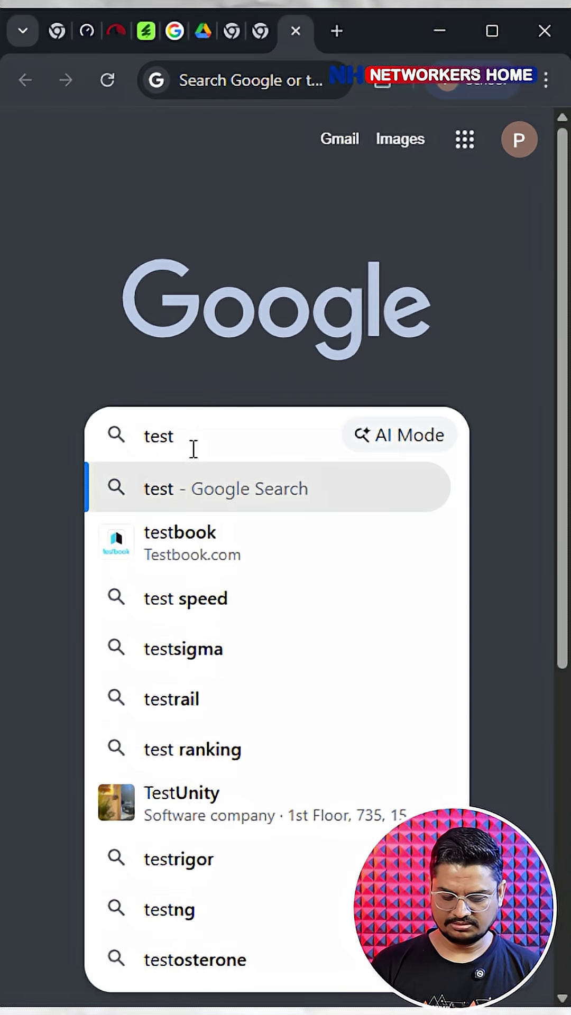
{"action": "type", "text": "lo"}
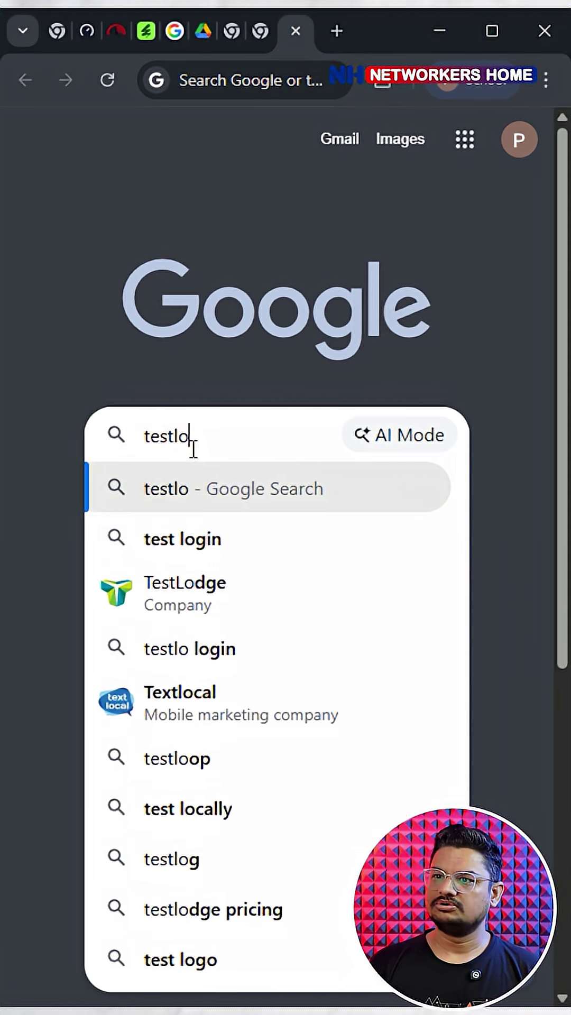
{"action": "type", "text": "gin"}
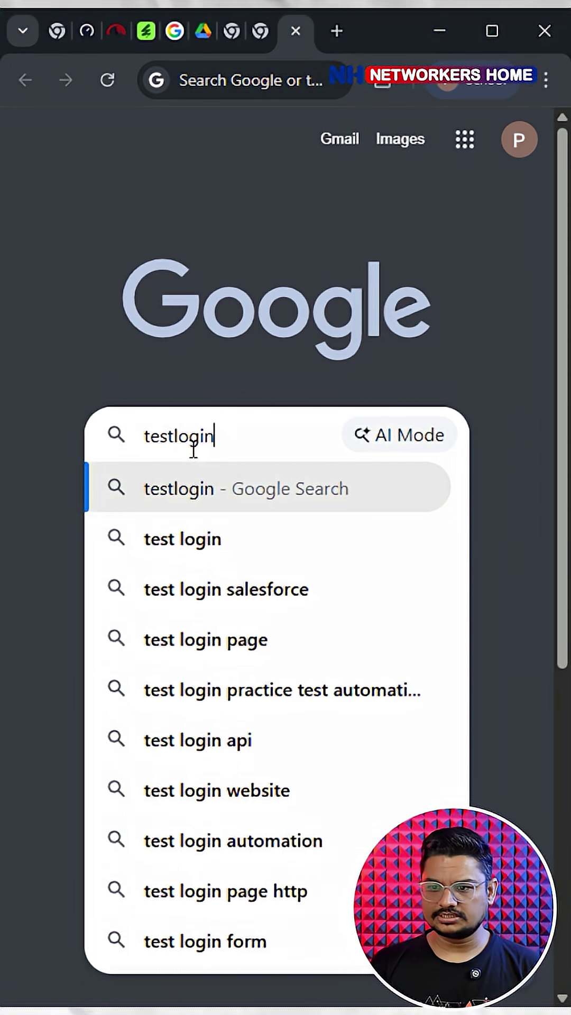
Search Google for 'testlogin' to find practice login pages
{"action": "key", "text": "Return"}
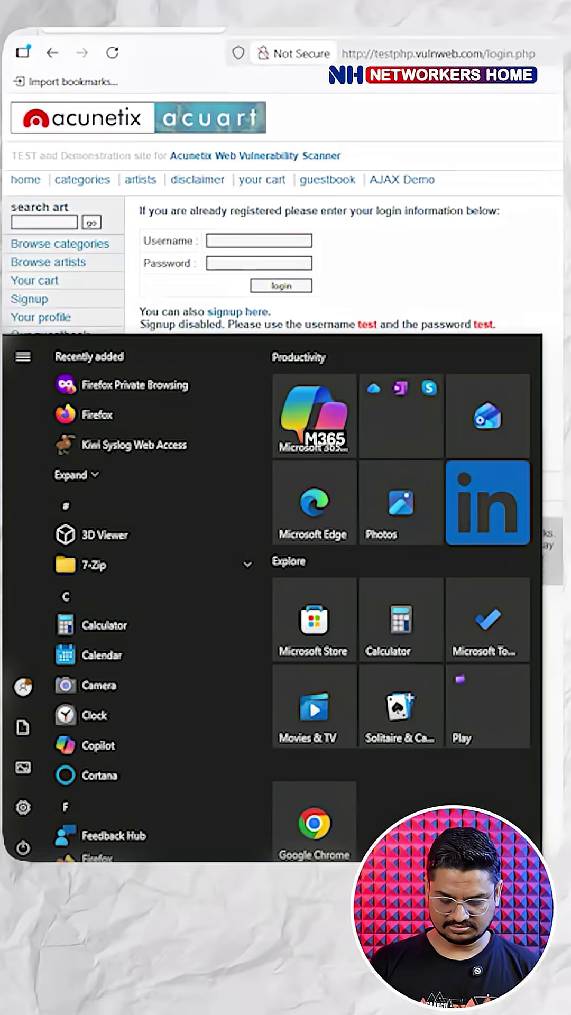
{"action": "type", "text": "wir"}
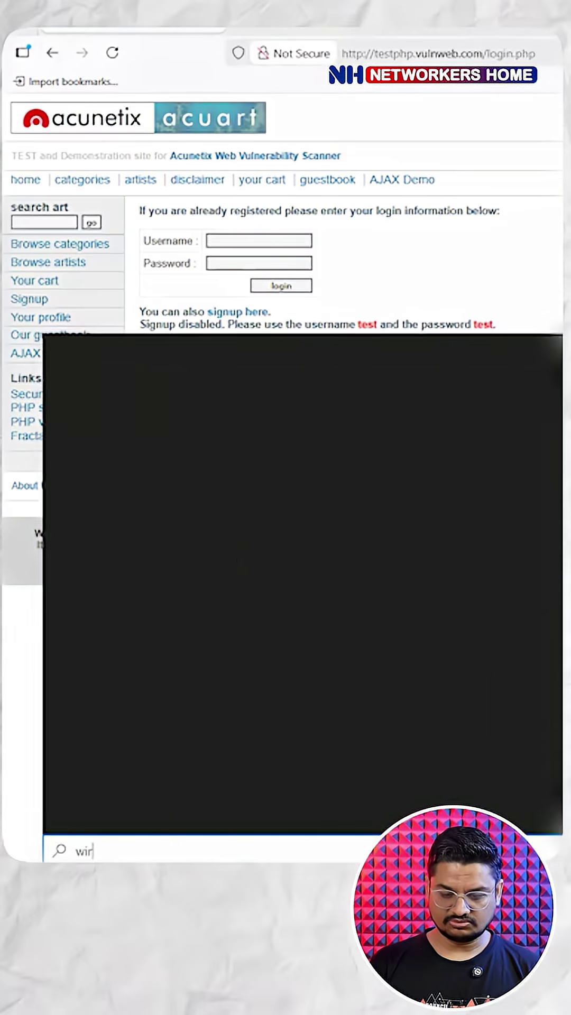
{"action": "type", "text": "e"}
Launch Wireshark from the Start menu search for 'wire'
{"action": "key", "text": "Return"}
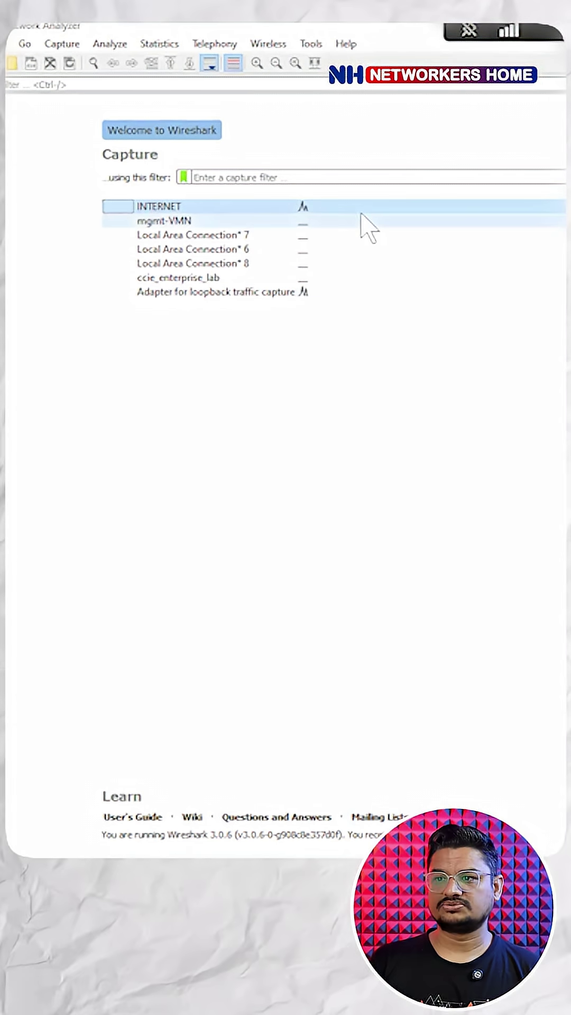
{"action": "mouse_move", "coordinate": [214, 207]}
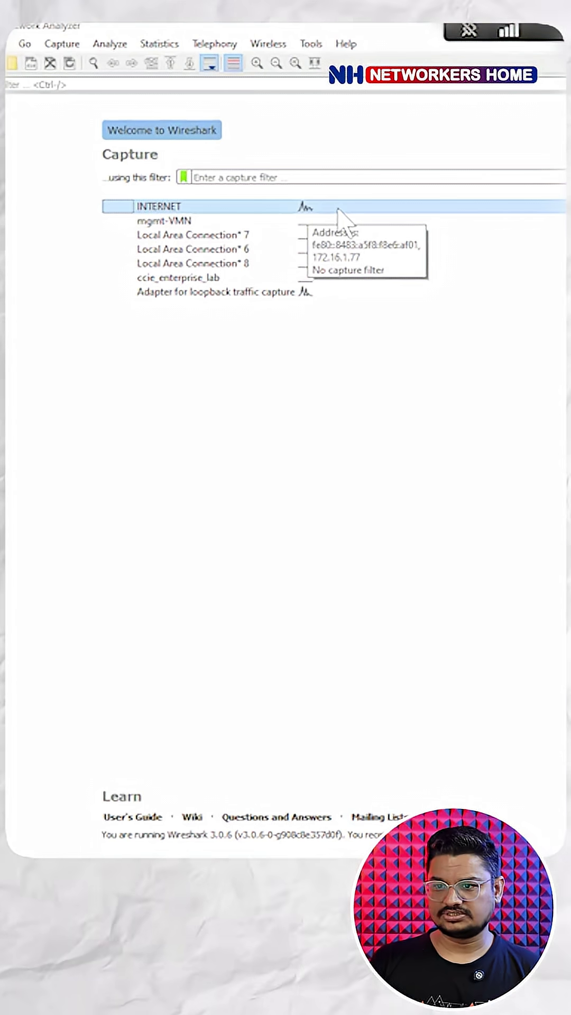
Start a live capture on the INTERNET interface and return to the browser
{"action": "left_click", "coordinate": [340, 215]}
{"action": "double_click", "coordinate": [338, 211]}
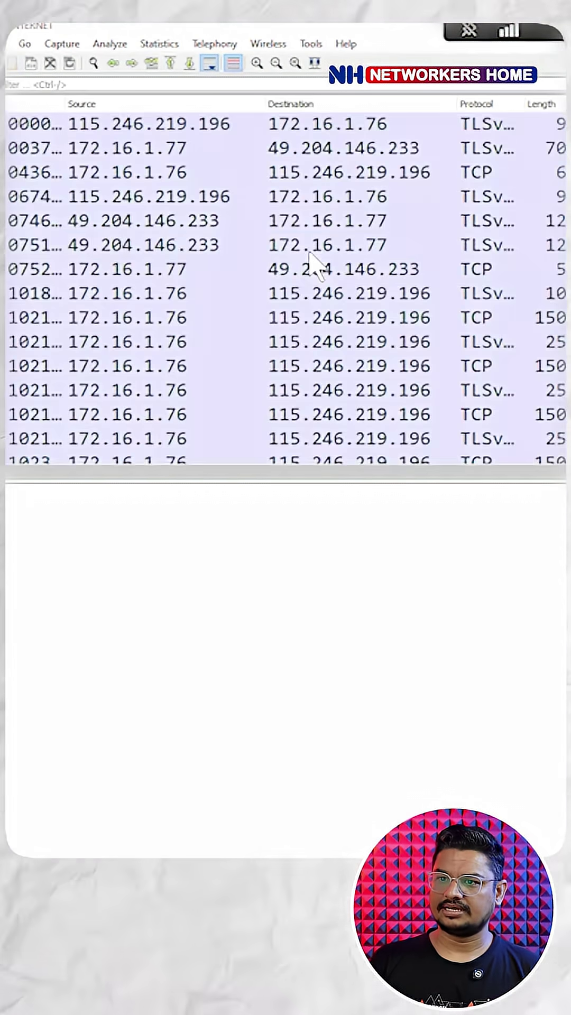
{"action": "left_click", "coordinate": [136, 253]}
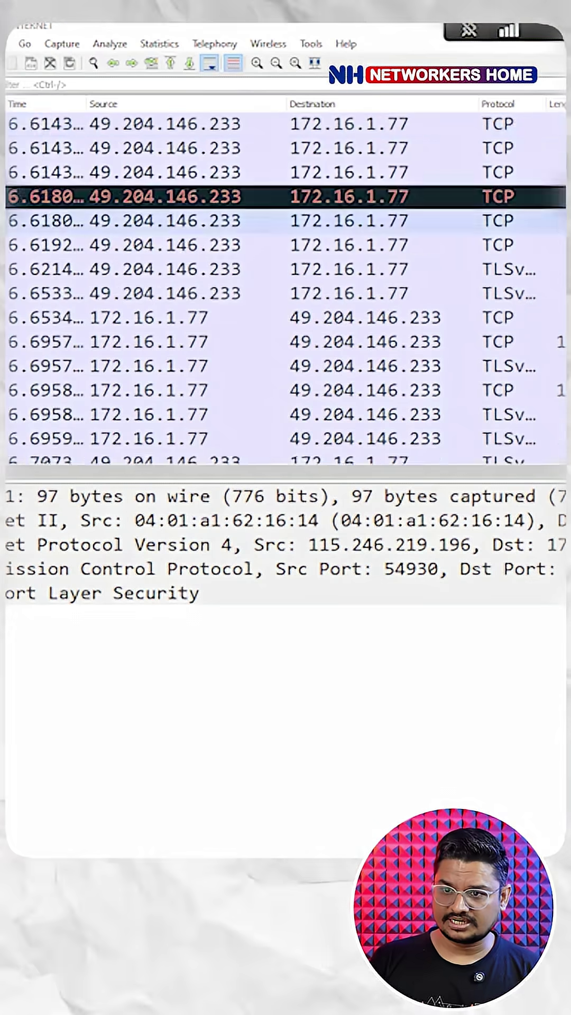
{"action": "key", "text": "alt+Tab"}
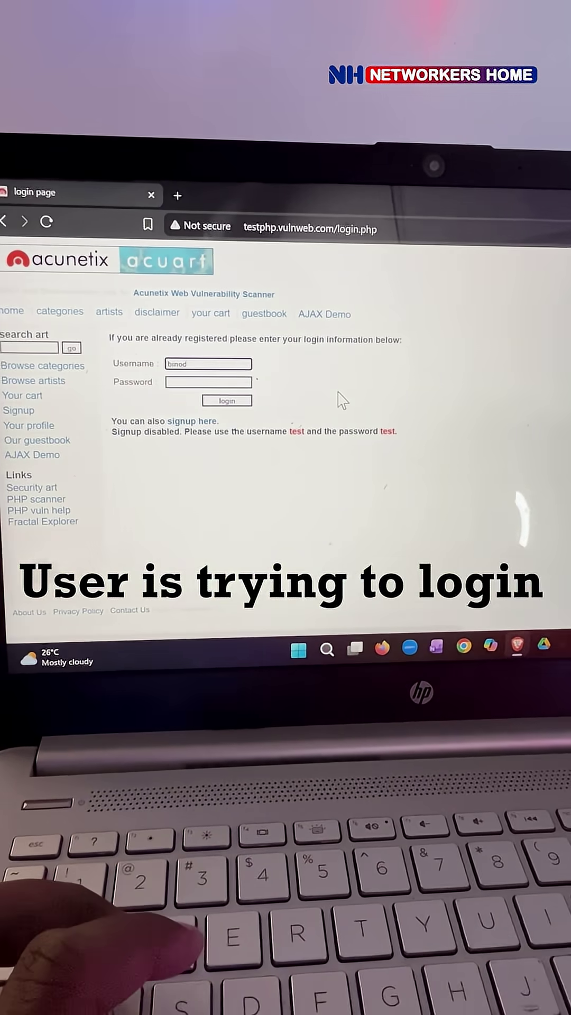
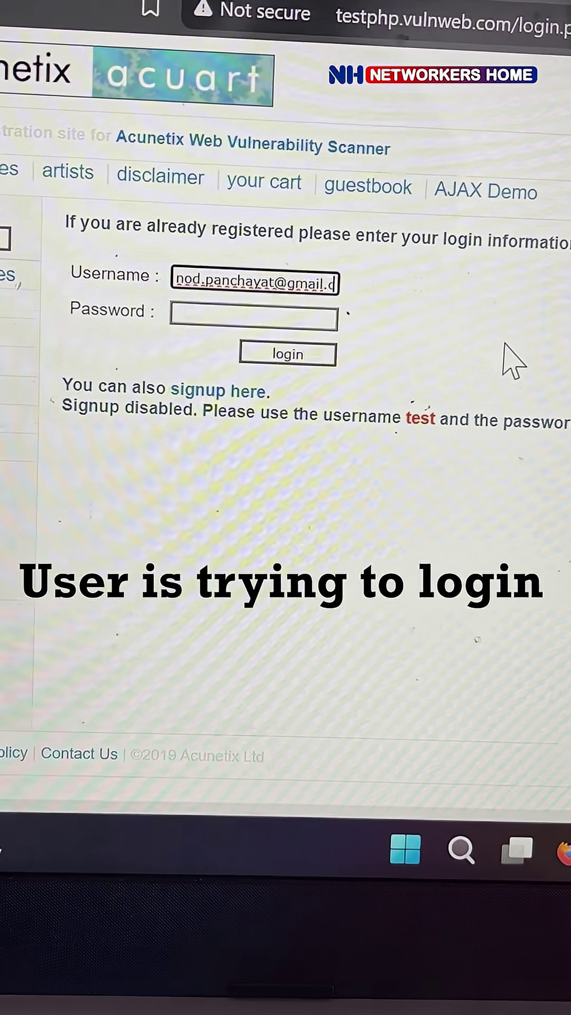
Enter the username and password in the Acunetix acuart login form and submit
{"action": "key", "text": "Tab"}
{"action": "type", "text": "pa"}
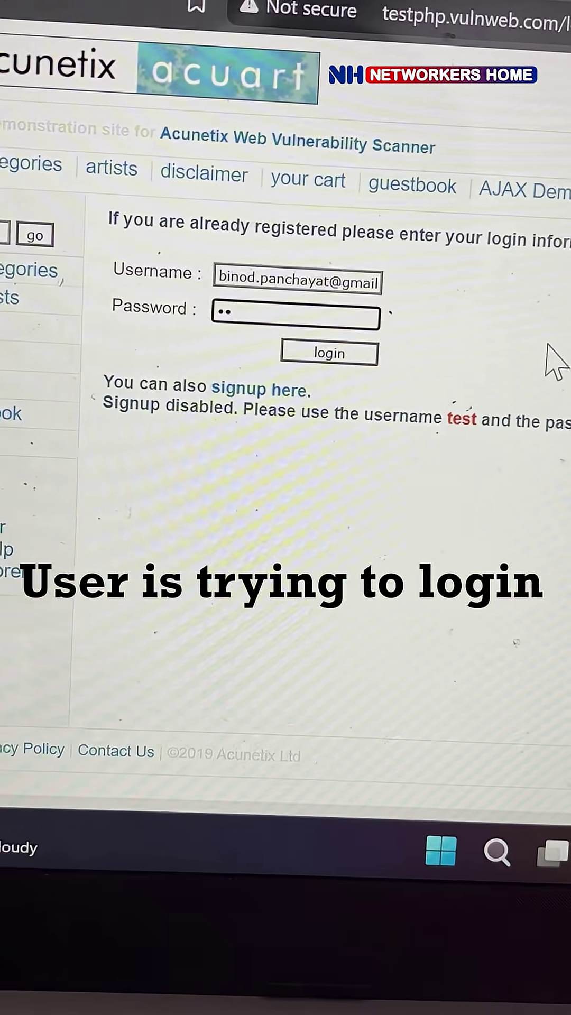
{"action": "type", "text": "ssword"}
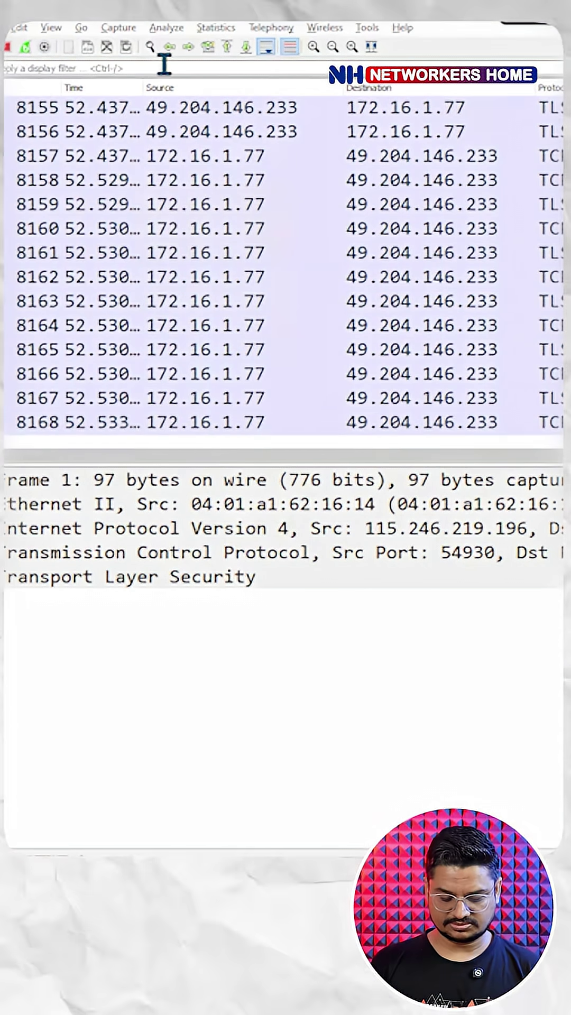
Apply the 'http' display filter so only HTTP packets are listed
{"action": "left_click", "coordinate": [165, 64]}
{"action": "type", "text": "http"}
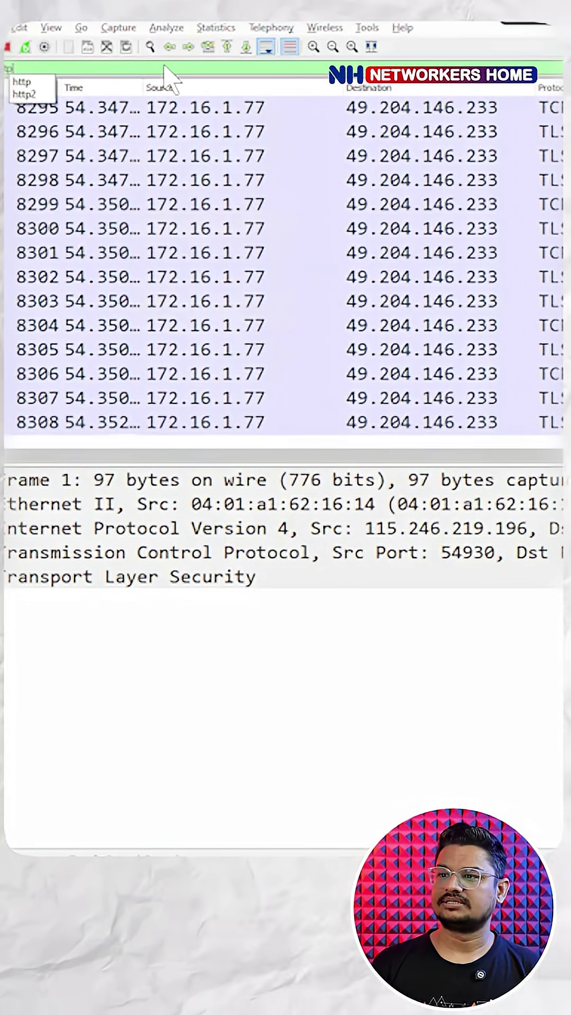
{"action": "key", "text": "Return"}
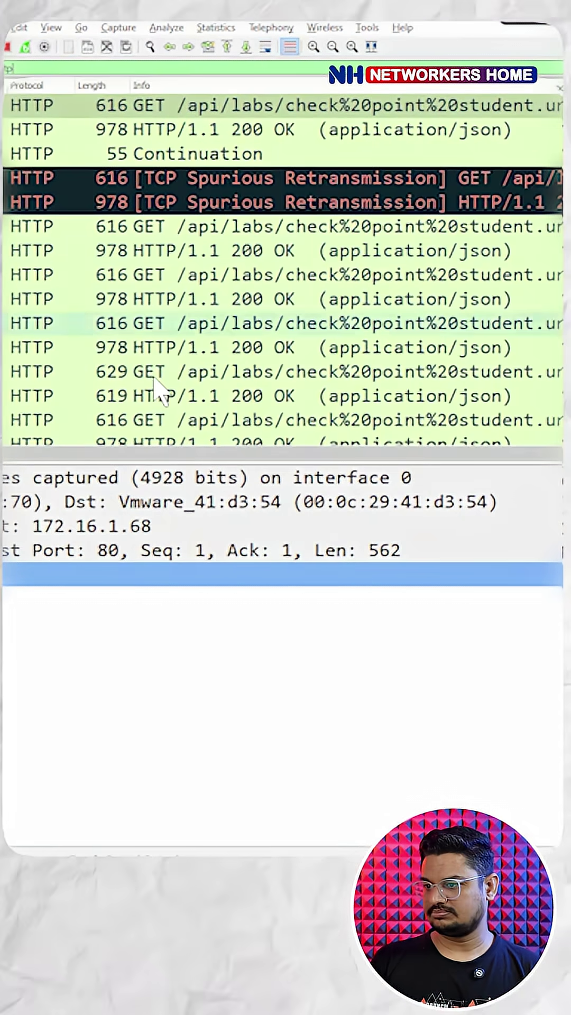
{"action": "scroll", "coordinate": [220, 357], "scroll_direction": "up", "scroll_amount": 5}
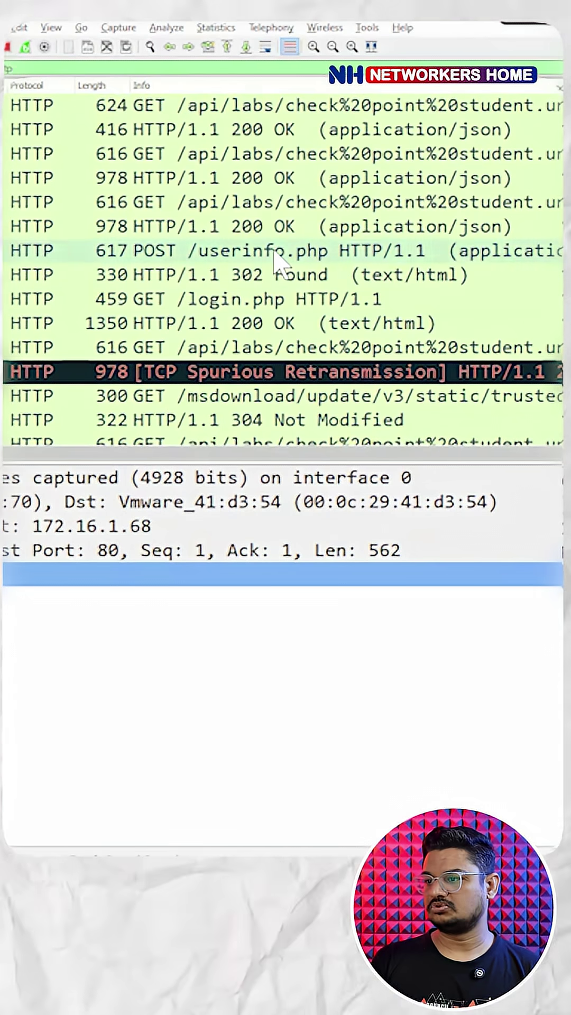
Select the POST /userinfo.php packet to reveal the plaintext uname and pass form items
{"action": "left_click", "coordinate": [210, 314]}
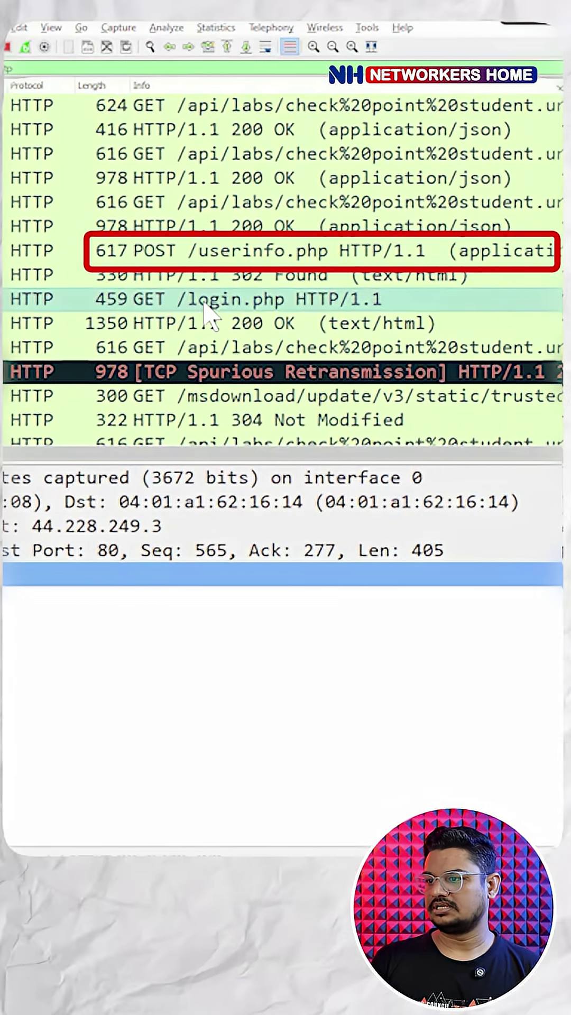
{"action": "left_click", "coordinate": [273, 254]}
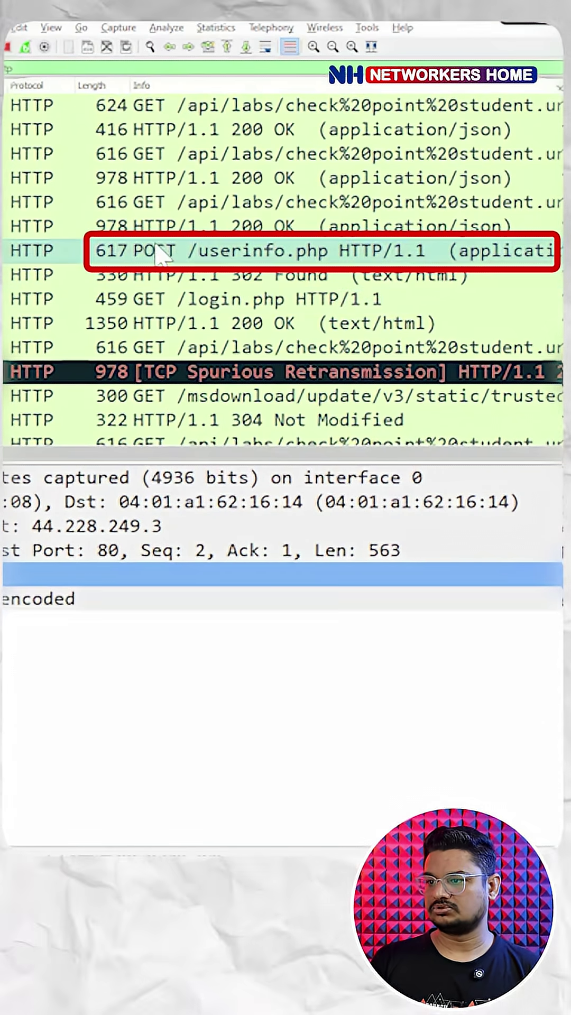